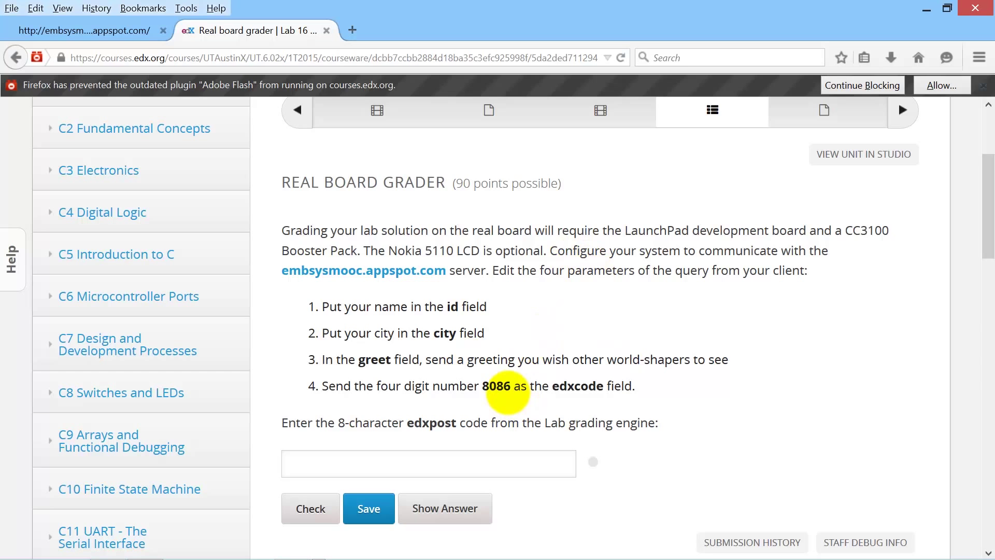
- Note the grader's edxcode 8086 and switch to the Keil µVision4 project
double_click(496, 386)
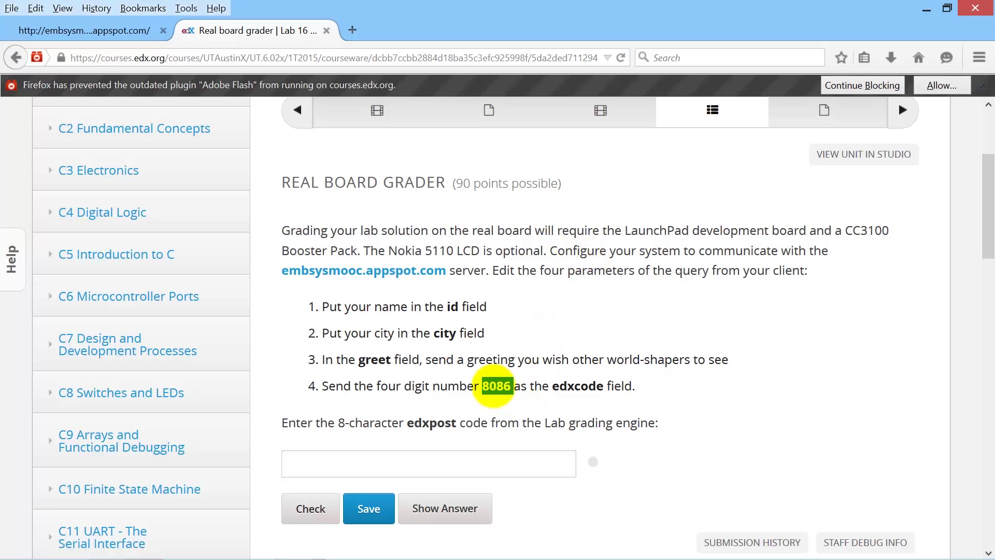
key("alt+Tab")
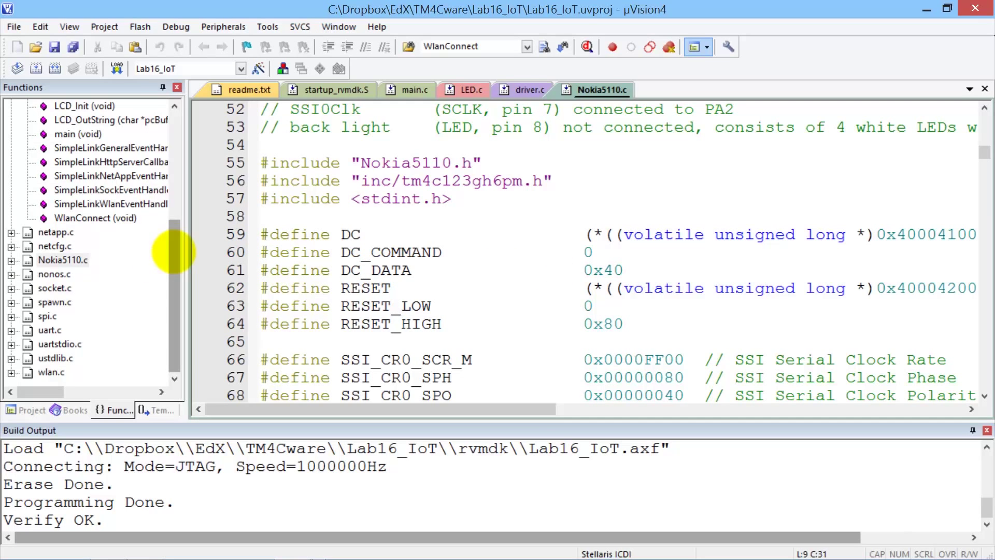
left_click_drag(174, 251, 151, 138)
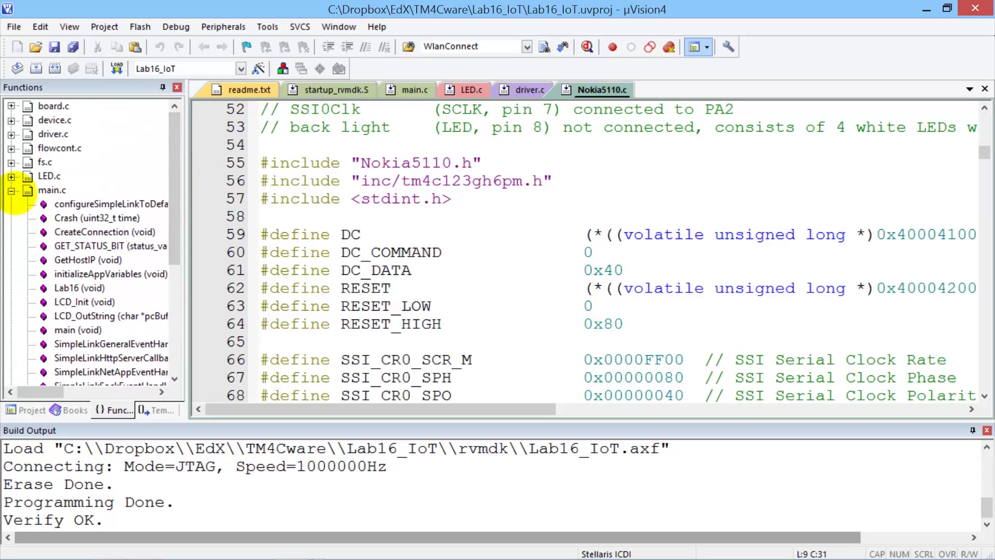
- Bring up main.c in the editor at the SERVER and REQUEST definitions with the query string
left_click(11, 189)
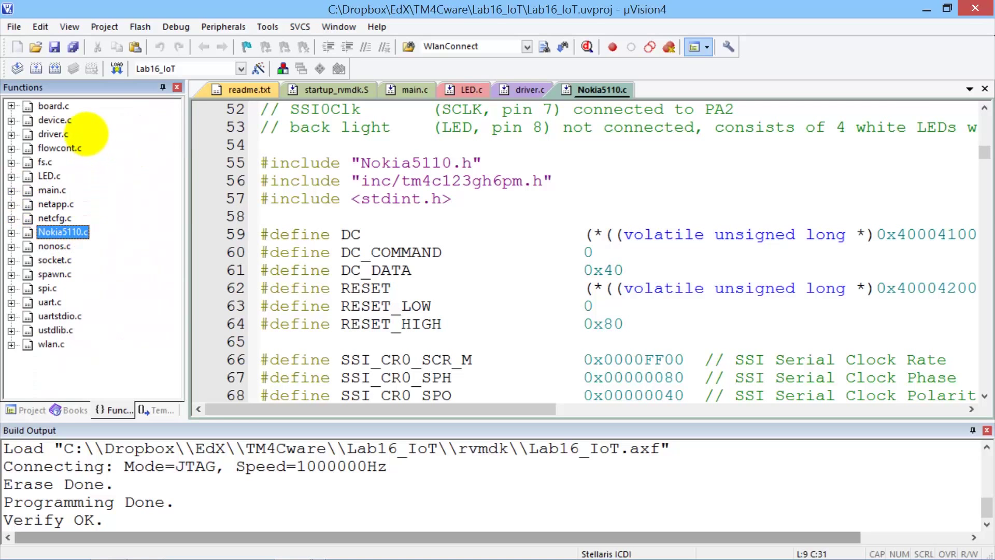
double_click(52, 191)
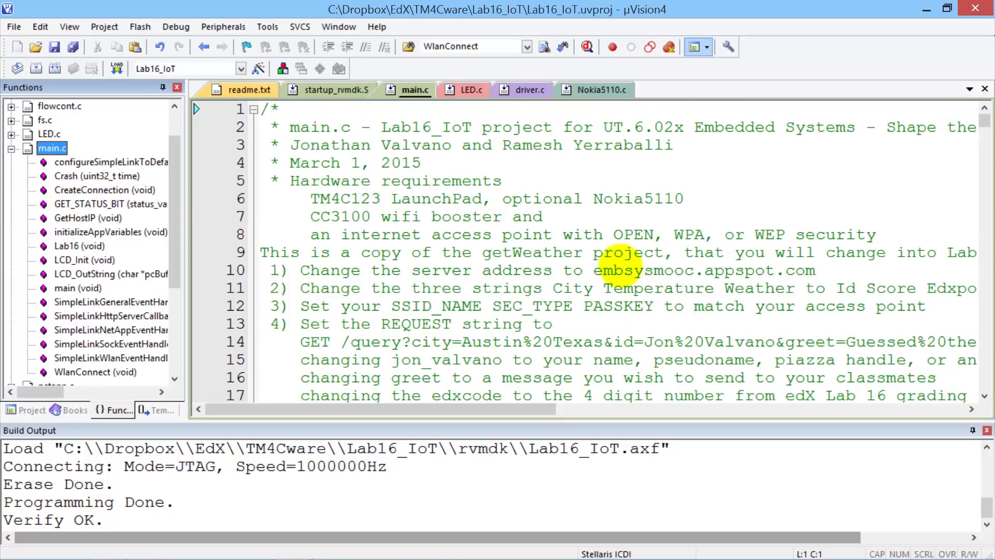
left_click(622, 270)
scroll(615, 272, "down", 2)
scroll(622, 326, "down", 4)
scroll(673, 354, "down", 1)
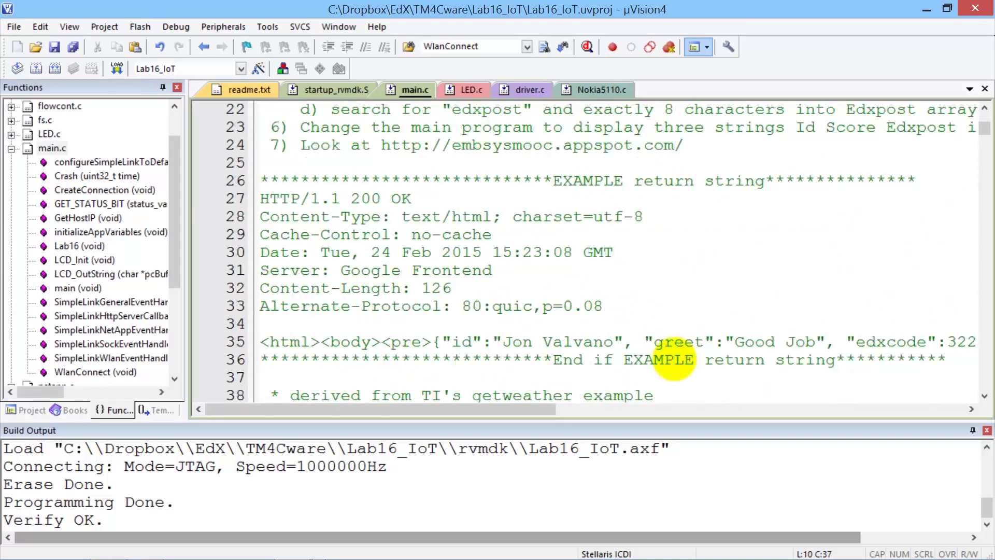
scroll(672, 360, "down", 3)
scroll(685, 373, "down", 6)
scroll(700, 397, "down", 6)
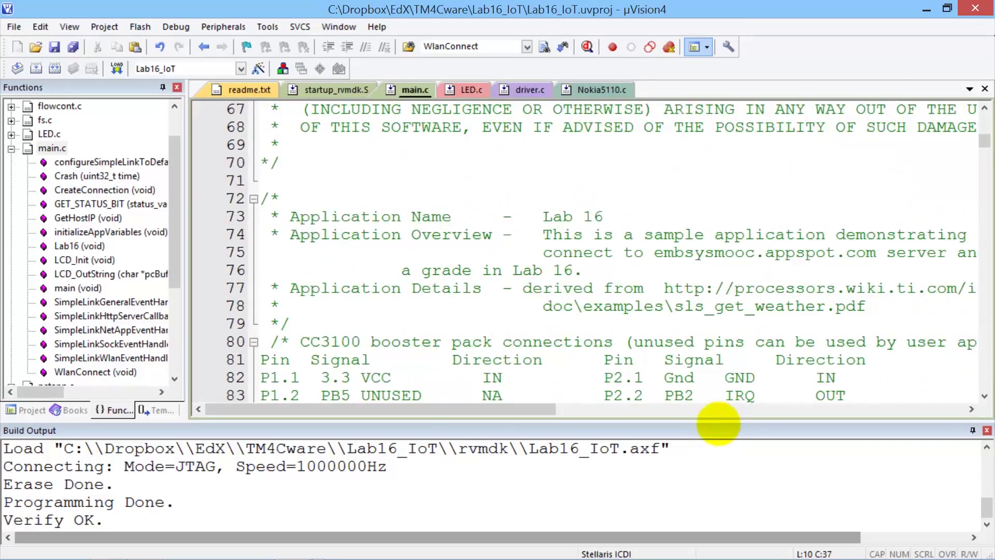
scroll(723, 420, "down", 5)
scroll(723, 420, "down", 8)
scroll(723, 421, "down", 4)
scroll(664, 366, "down", 1)
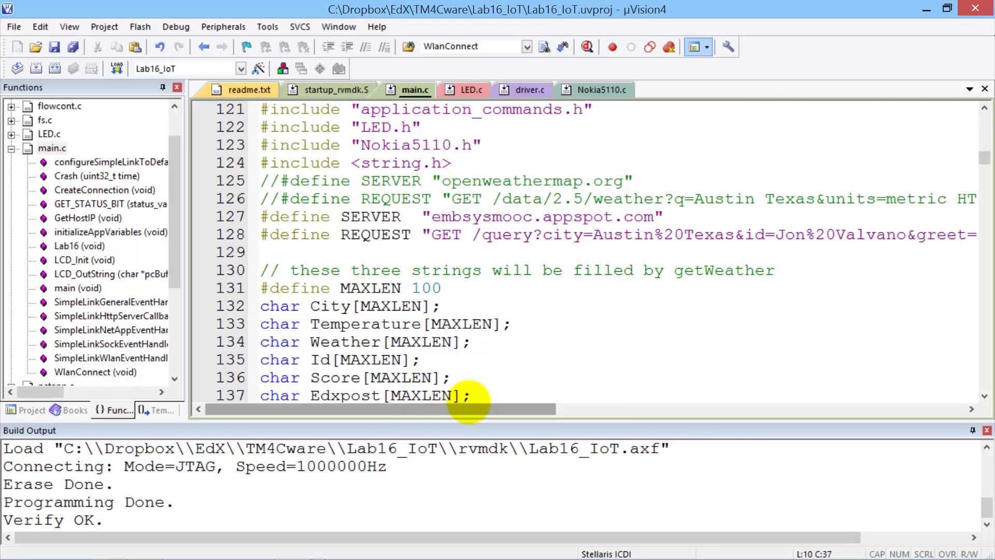
left_click_drag(470, 406, 566, 406)
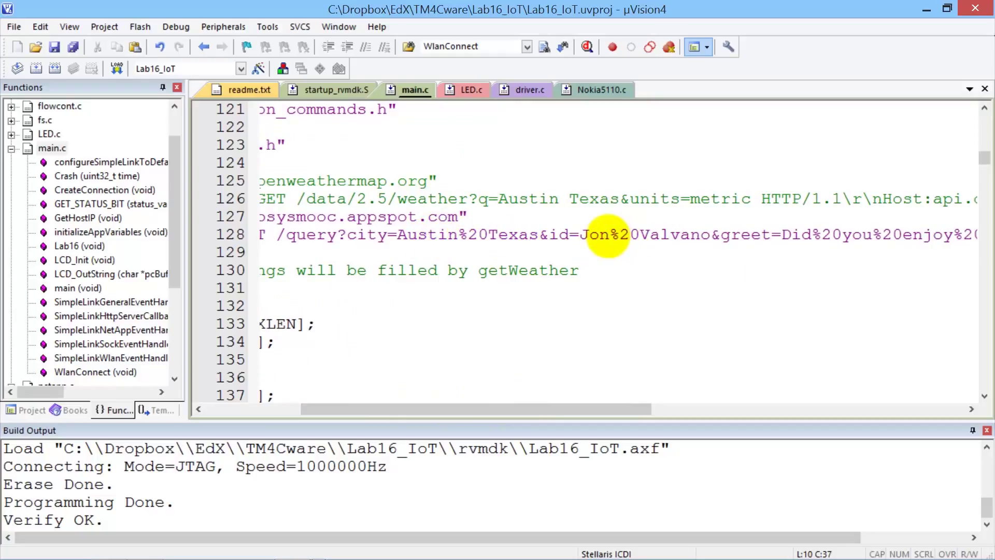
- Replace the id name Jon on line 128 and start rewriting the greeting, removing Did and you
left_click(608, 236)
key("BackSpace")
key("BackSpace")
key("BackSpace")
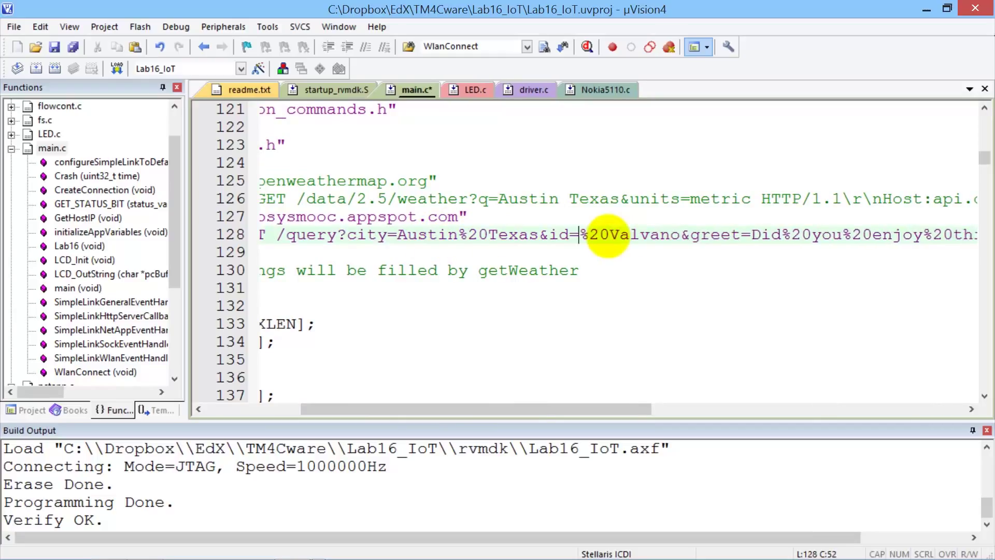
type("Ramesh")
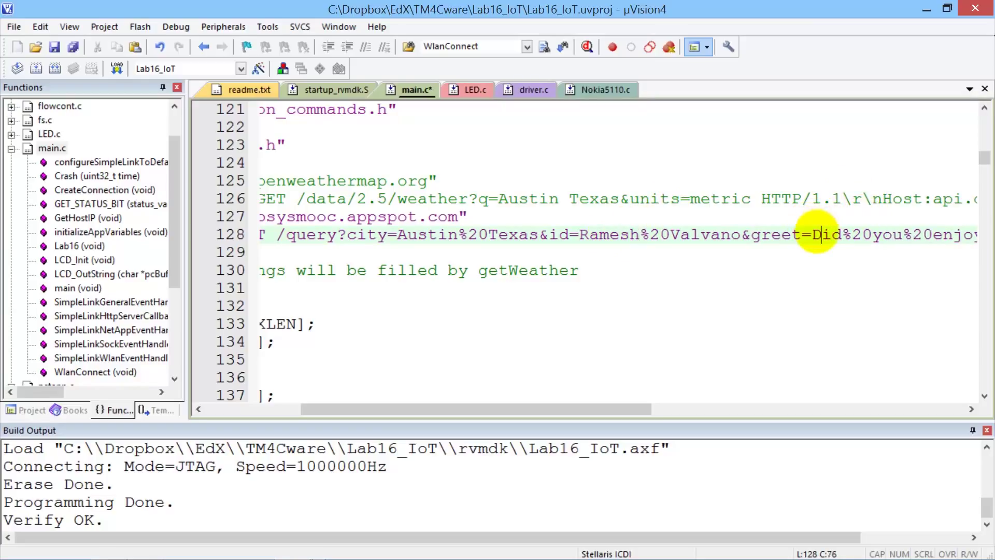
double_click(816, 235)
type("Give")
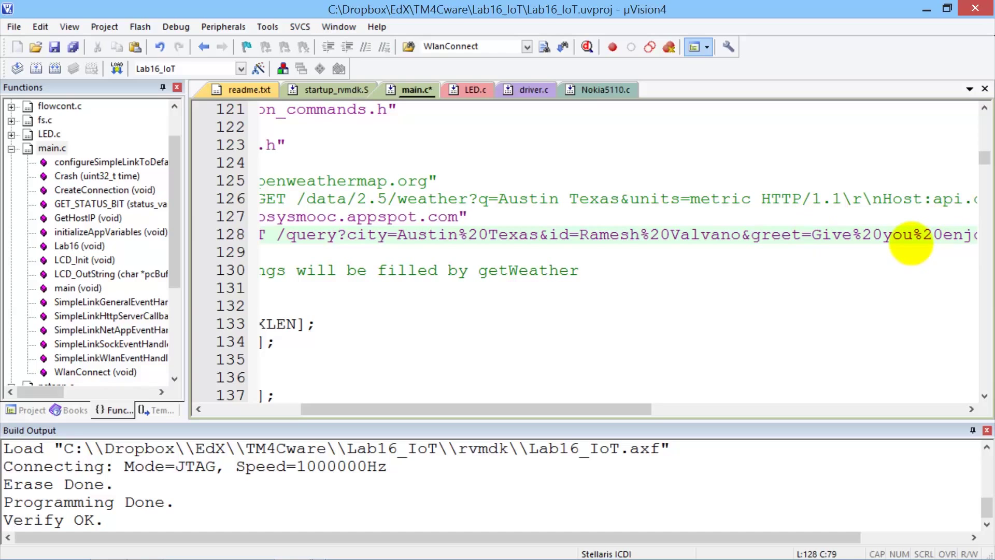
left_click(912, 237)
key("BackSpace")
key("BackSpace")
key("BackSpace")
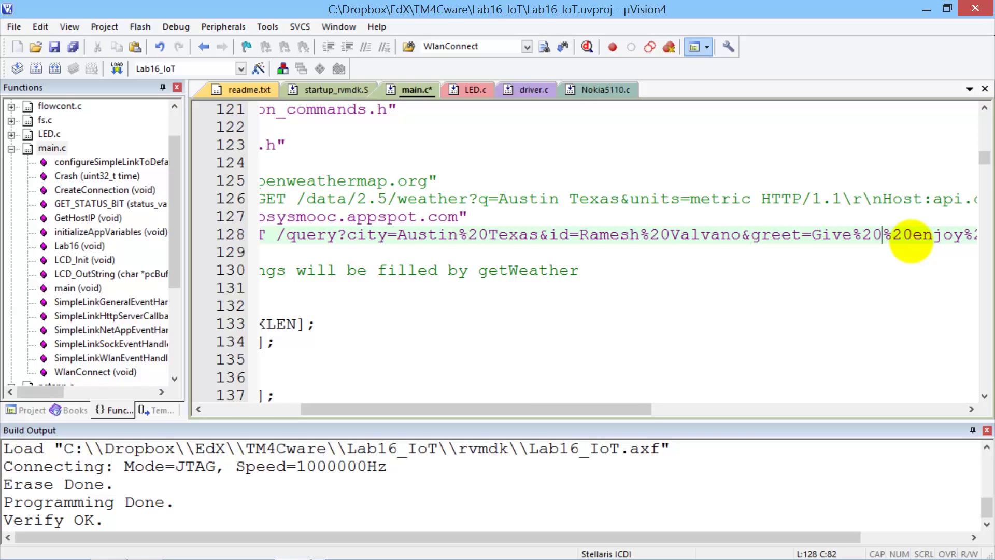
type("me")
key("Right")
key("Right")
key("Right")
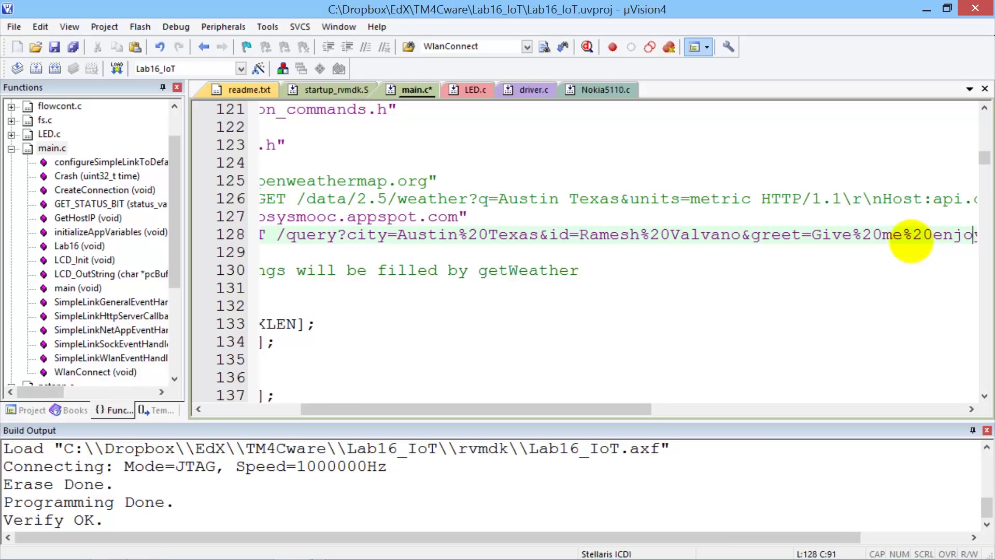
key("Right")
key("Right")
key("Right")
key("Right")
key("Right")
key("Right")
key("Right")
key("Right")
key("Right")
key("Right")
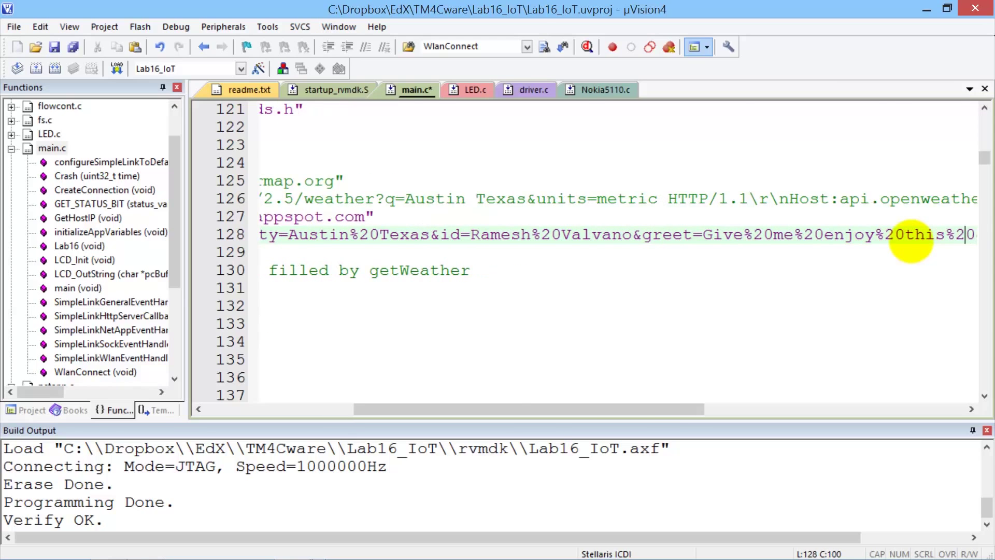
- Trim the words this, class and enjoy so the greeting reads Give%20me%20my%20grade
key("Left")
key("Left")
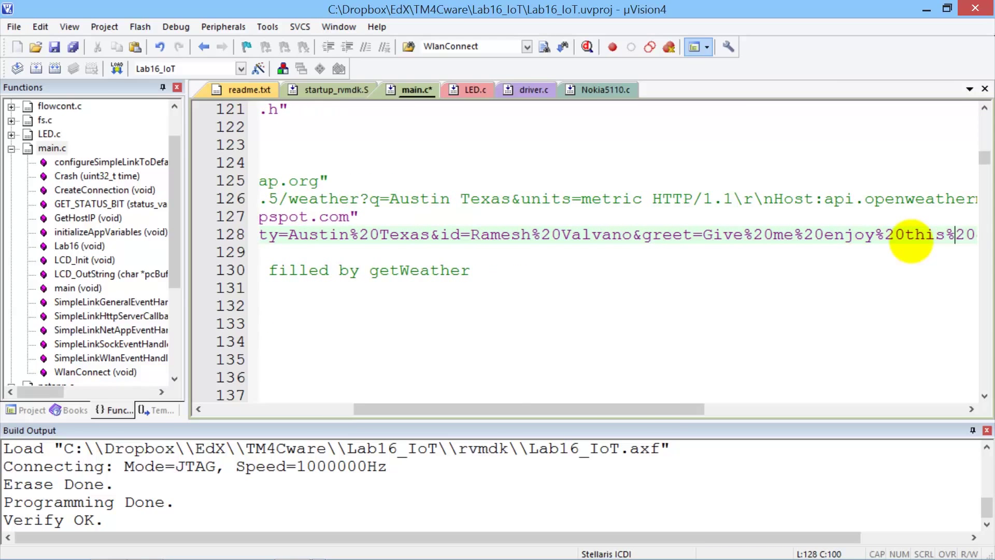
key("Left")
key("BackSpace")
key("BackSpace")
key("BackSpace")
key("BackSpace")
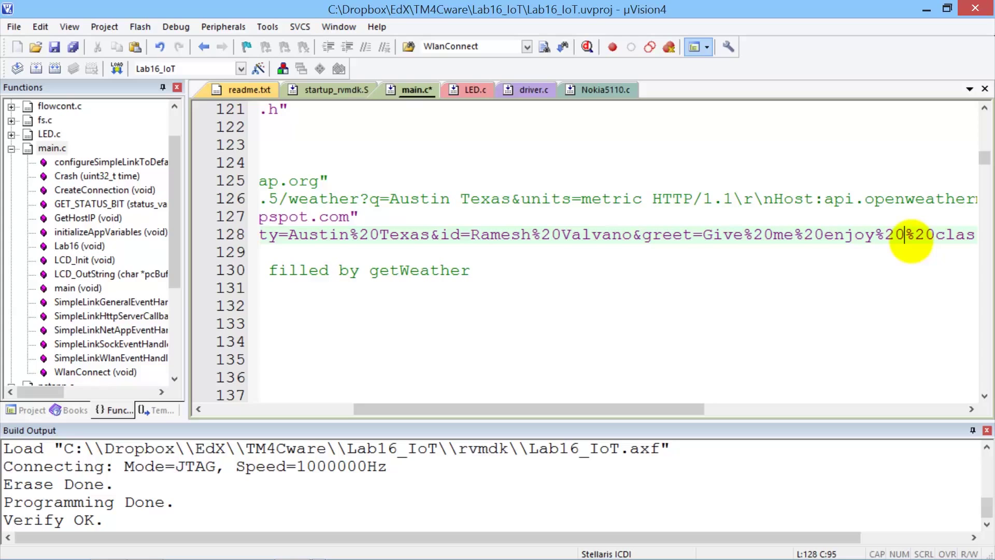
type("my")
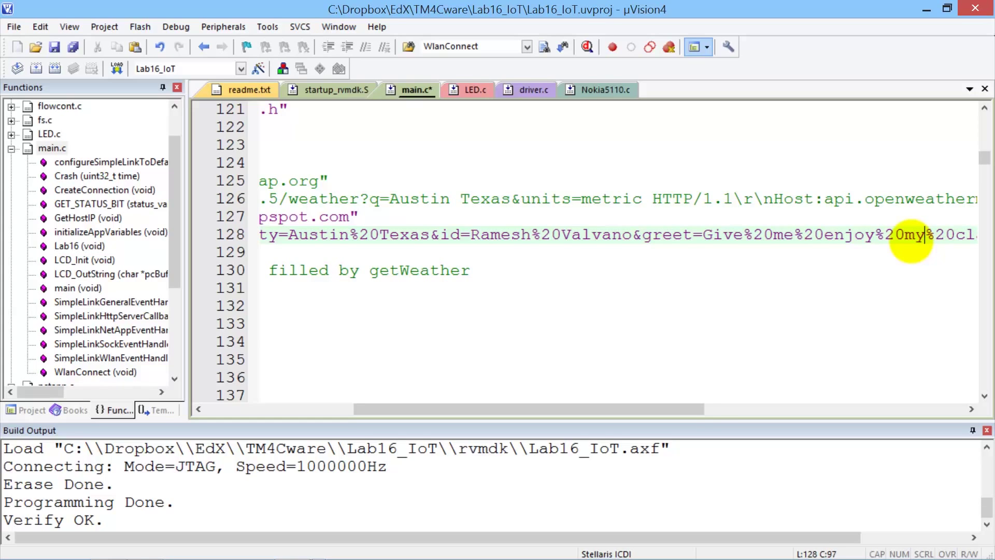
key("Right")
key("Right")
key("Right")
key("Right")
key("Right")
key("Right")
key("Right")
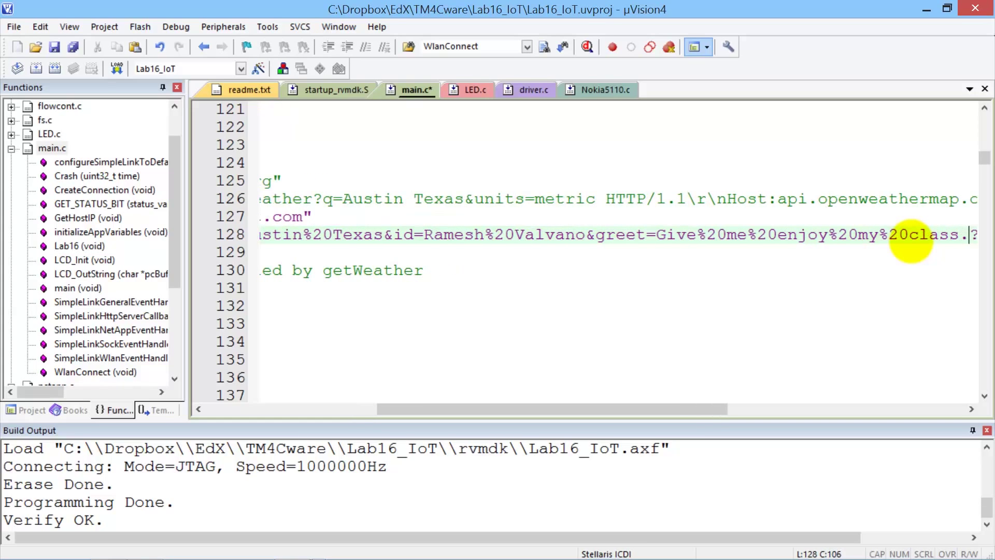
key("BackSpace")
key("BackSpace")
key("BackSpace")
key("BackSpace")
key("BackSpace")
type("grade")
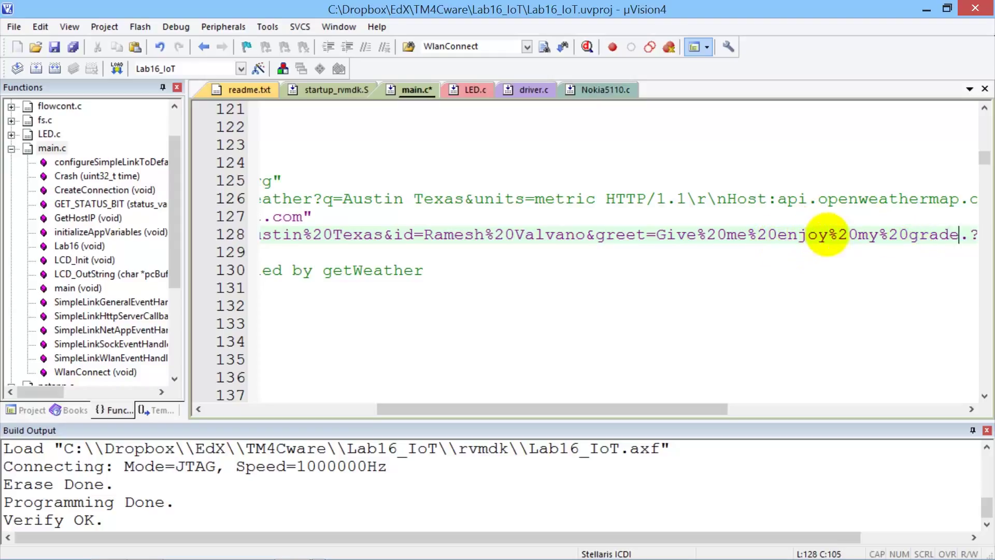
left_click(837, 235)
key("Left")
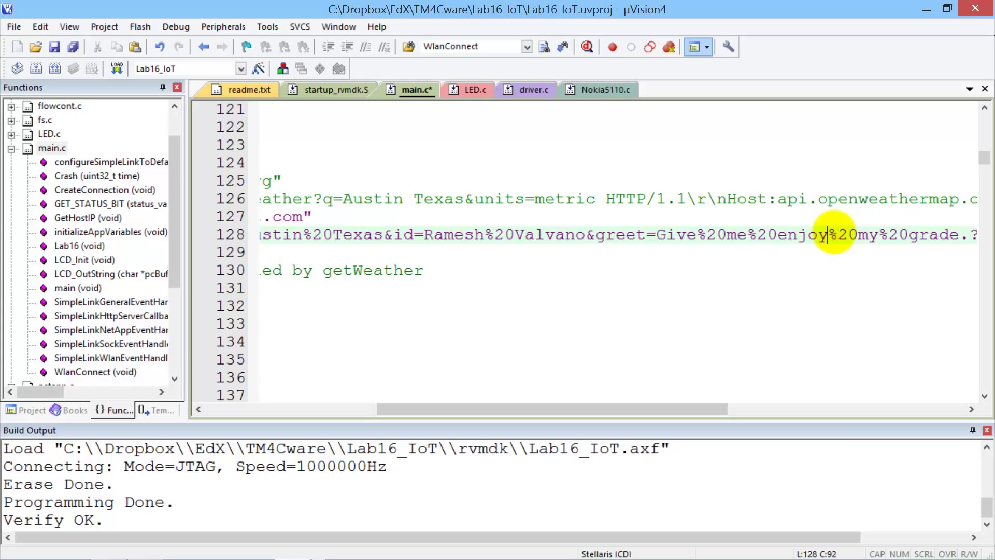
key("BackSpace")
key("BackSpace")
key("BackSpace")
key("BackSpace")
key("BackSpace")
key("BackSpace")
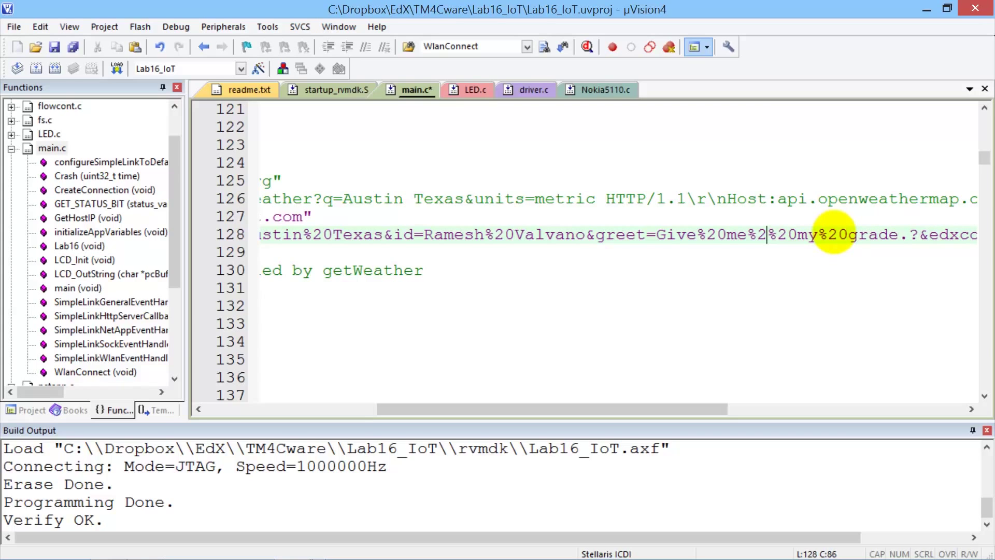
key("BackSpace")
key("BackSpace")
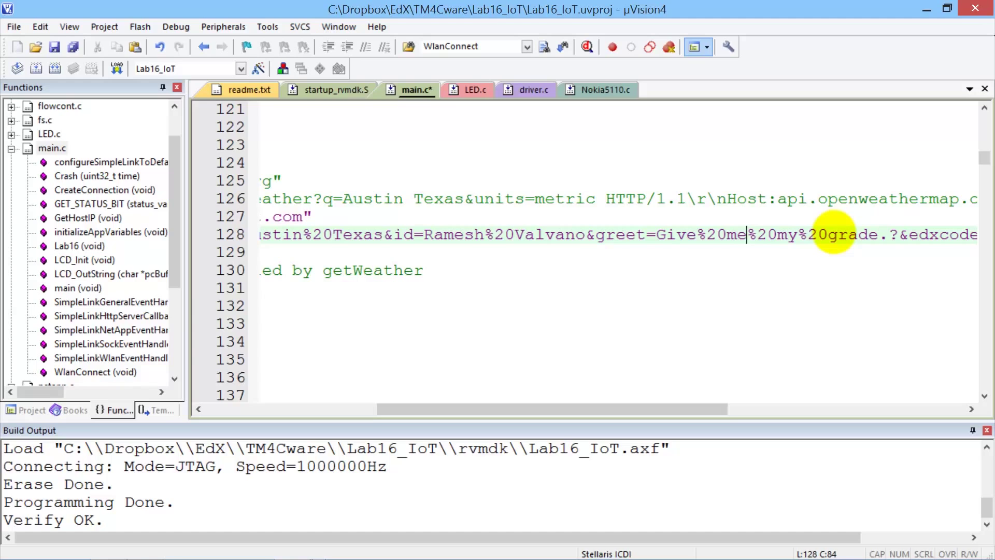
key("Right")
key("Right")
key("Right")
key("Right")
key("Right")
key("Right")
key("Right")
key("Right")
key("Right")
key("Right")
key("Right")
key("Right")
key("Right")
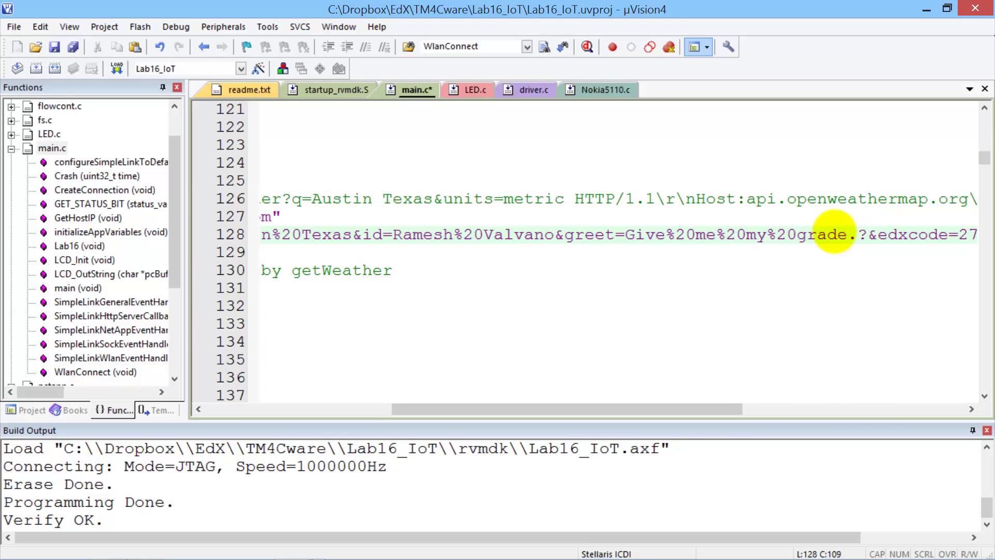
- Remove the stray ? and period after grade and change edxcode from 2729 to 8086
left_click(868, 235)
key("BackSpace")
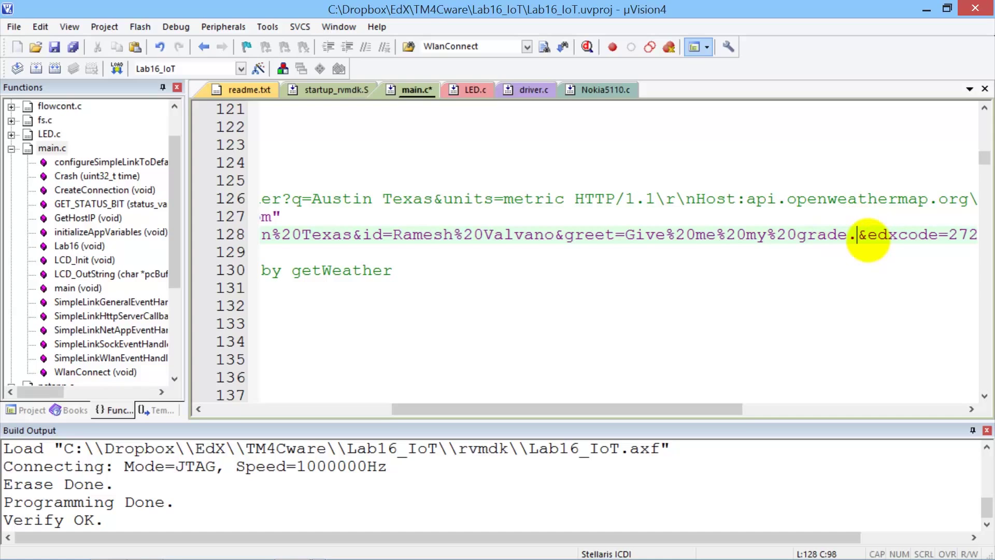
key("BackSpace")
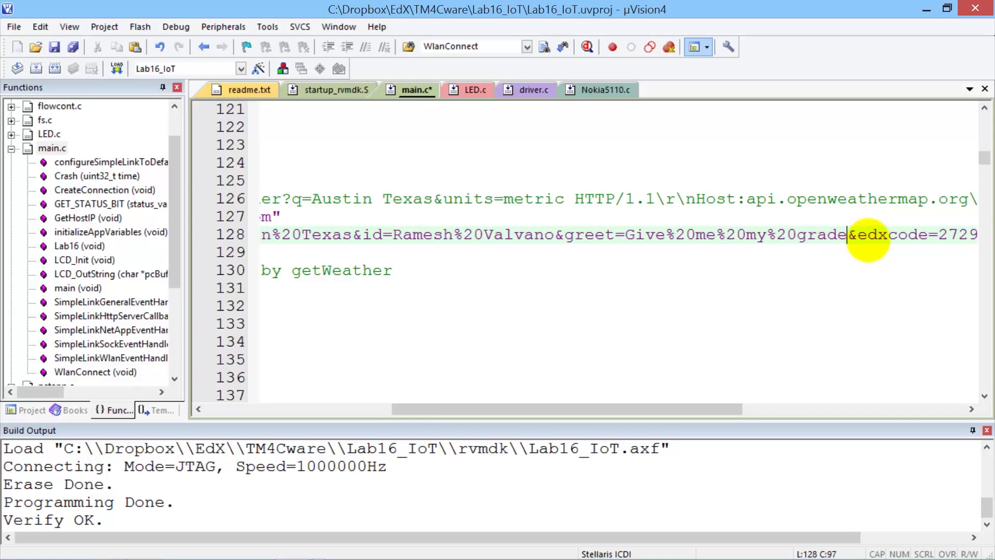
key("Right")
key("Right")
key("Right")
key("Right")
key("Right")
key("Right")
key("Right")
key("Right")
key("Right")
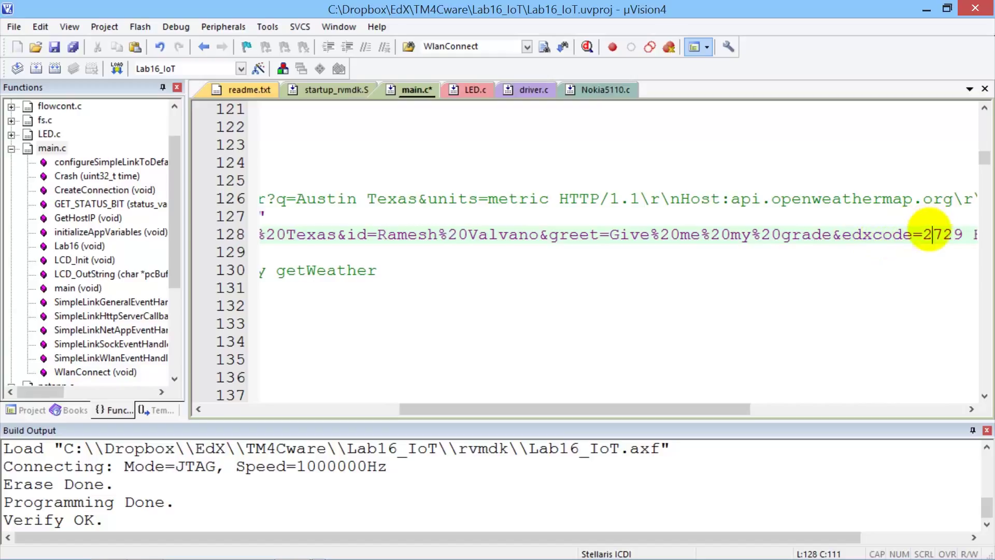
double_click(928, 233)
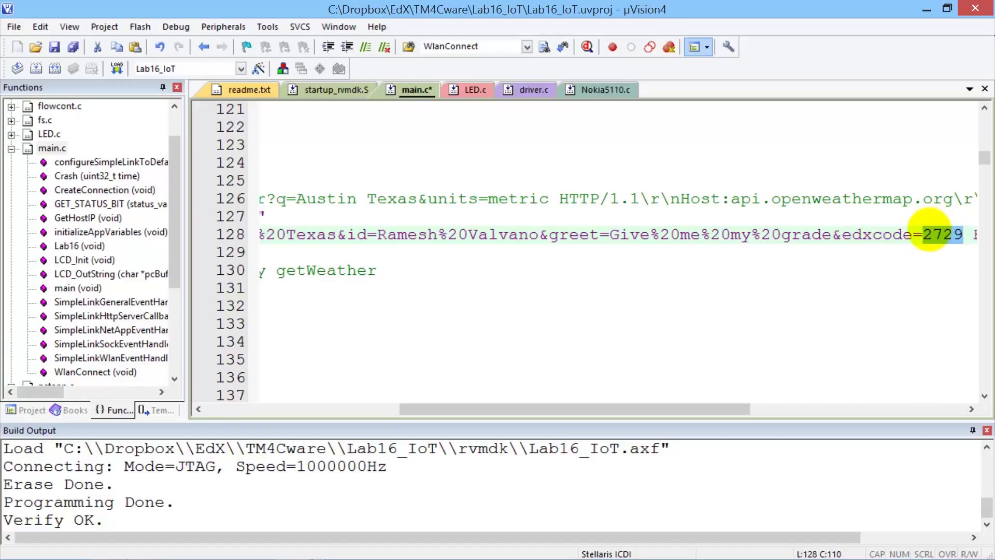
type("8086")
key("Right")
key("Right")
key("Right")
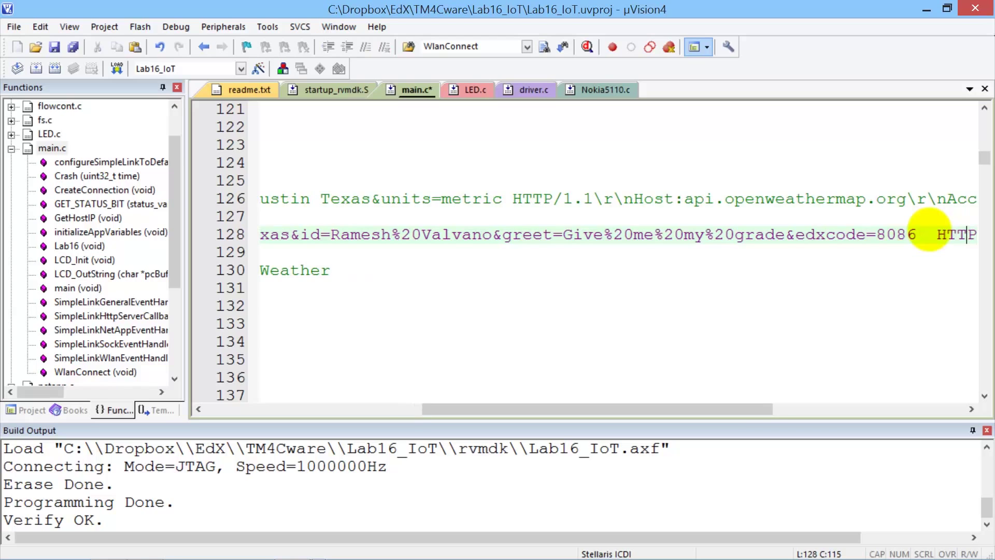
key("Right")
key("Right")
key("Right")
key("Right")
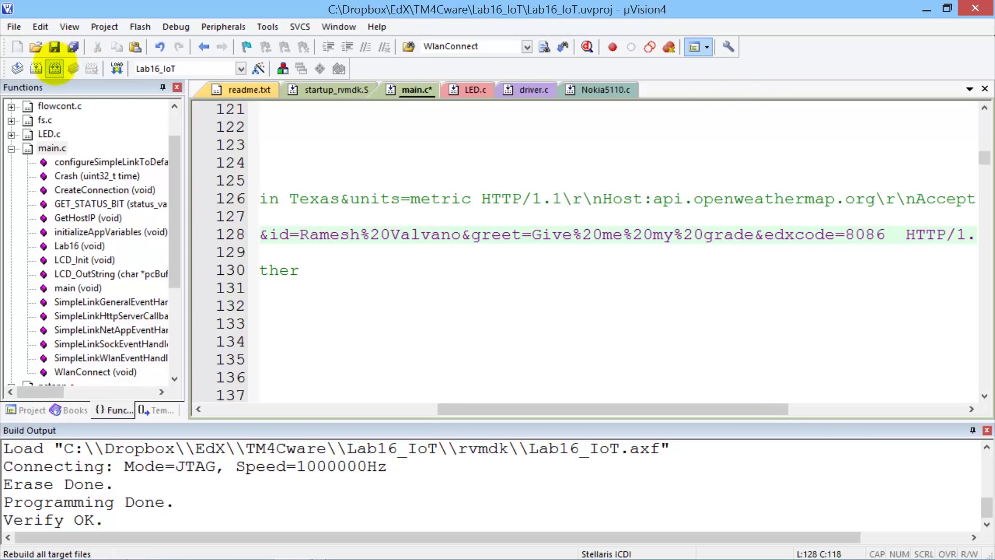
- Rebuild the project with 0 errors and flash it to the board with Verify OK
left_click(55, 68)
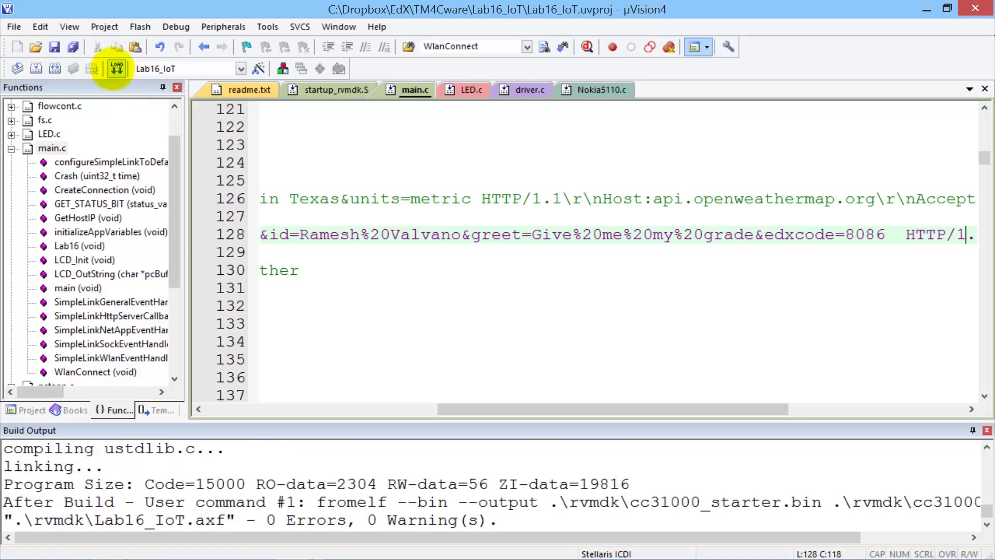
left_click(116, 67)
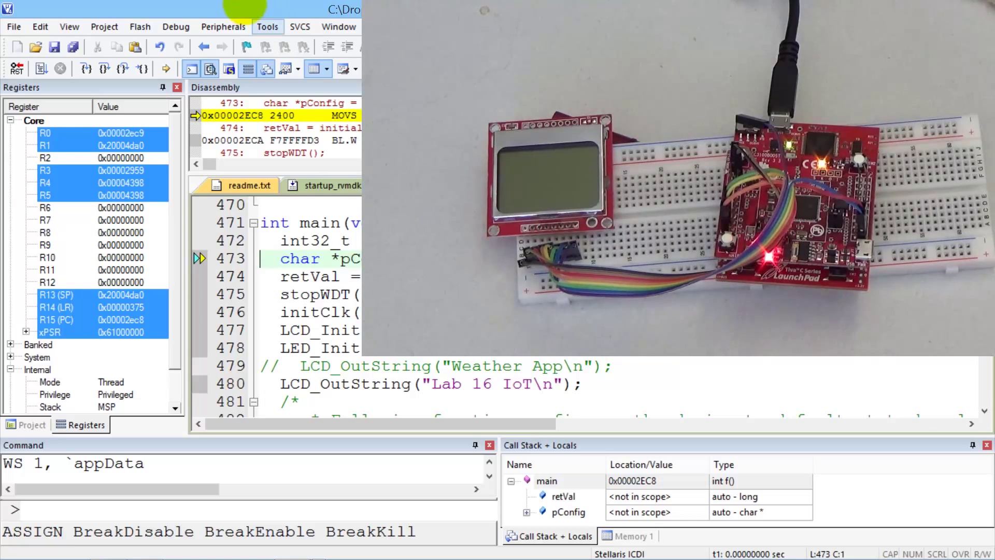
- Run the program so the LCD shows Connected and code DLLmAMii, then return to the edX grader
left_click(41, 68)
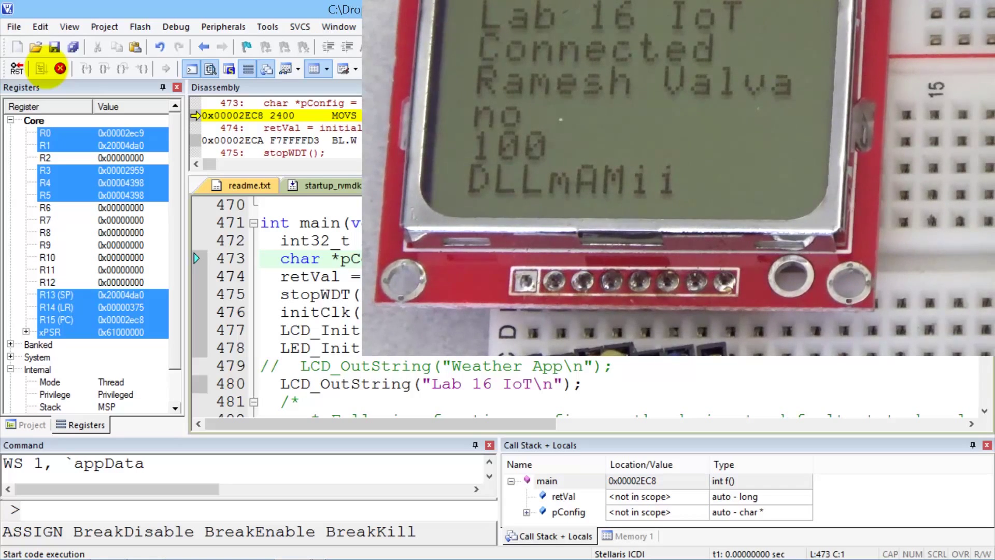
key("alt+Tab")
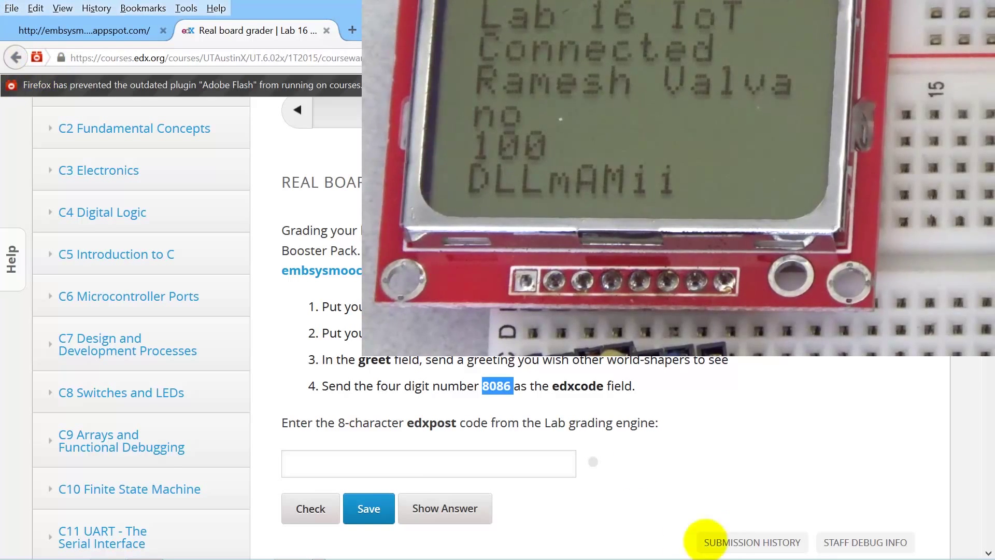
left_click(374, 462)
type("DLL")
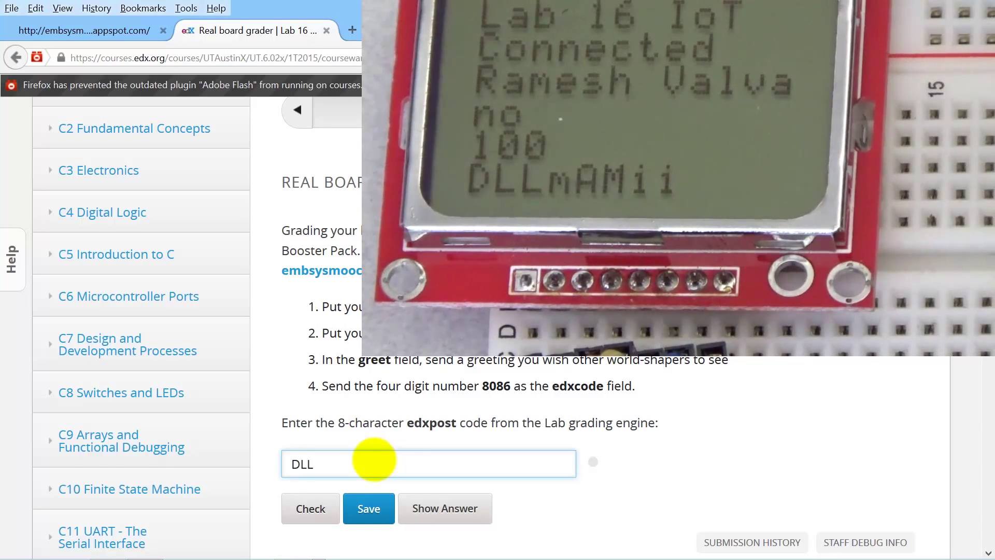
type("mA")
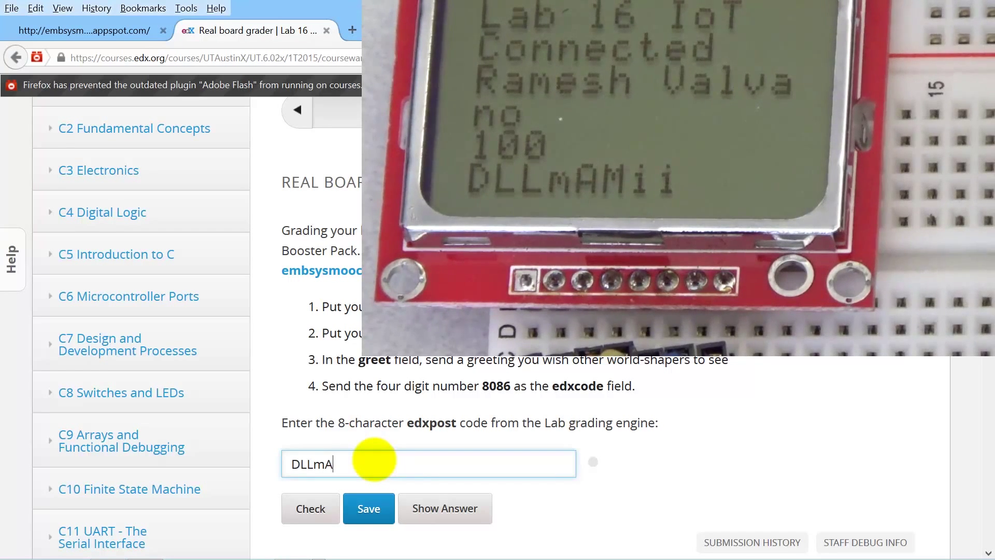
type("Mii")
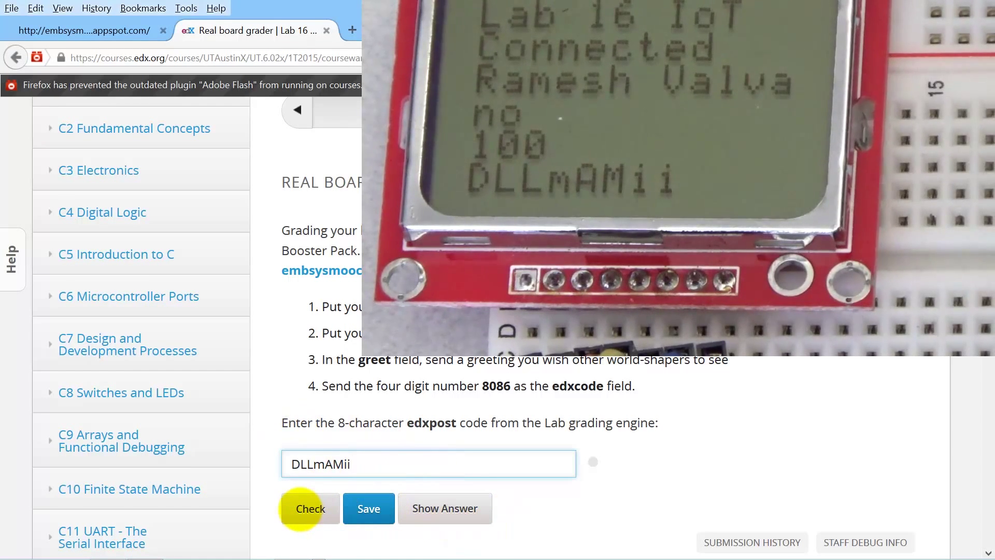
- Submit the edxpost code and get 90/90 points on the Real Board Grader
left_click(304, 508)
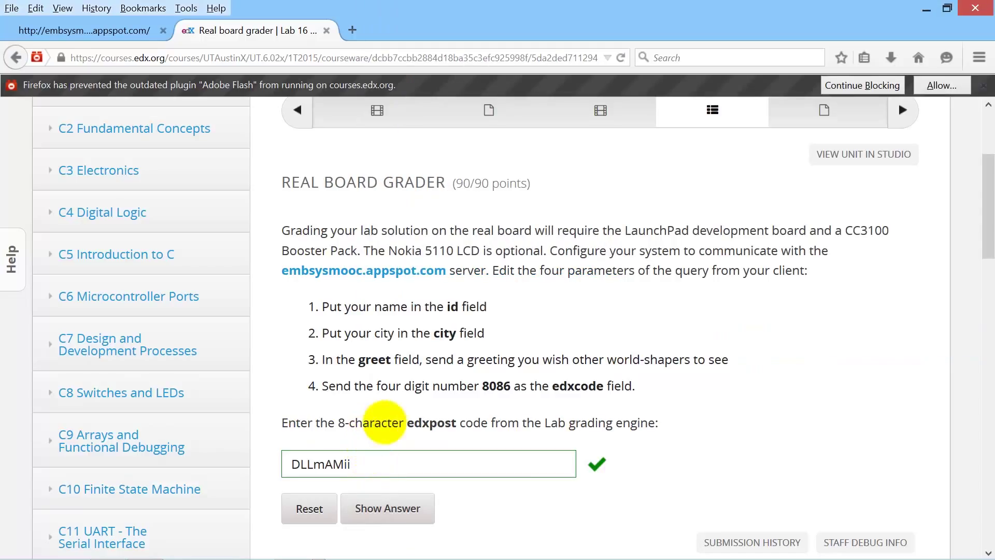
- Reload embsysmooc.appspot.com and highlight the new Austin Texas entry with greeting Give me my grade
left_click(62, 24)
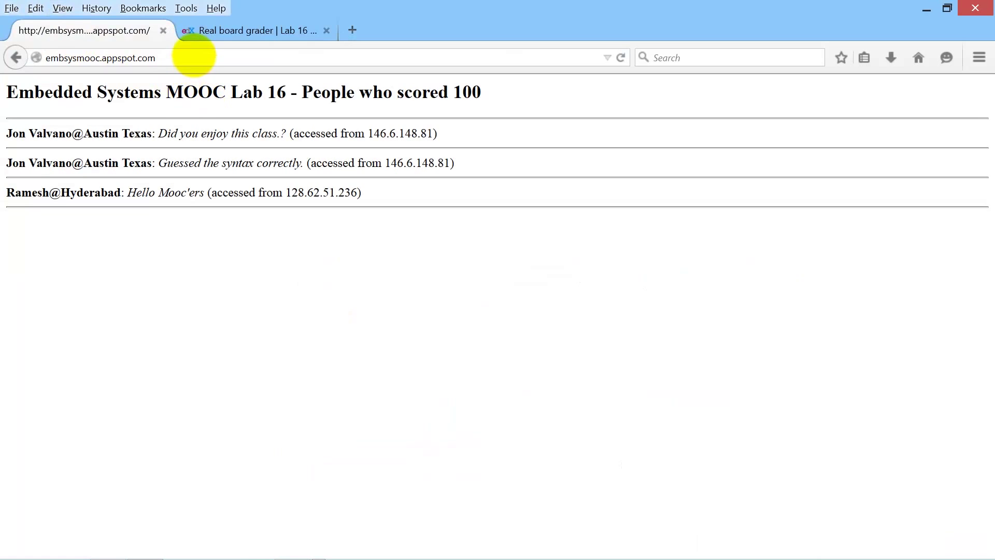
left_click(192, 58)
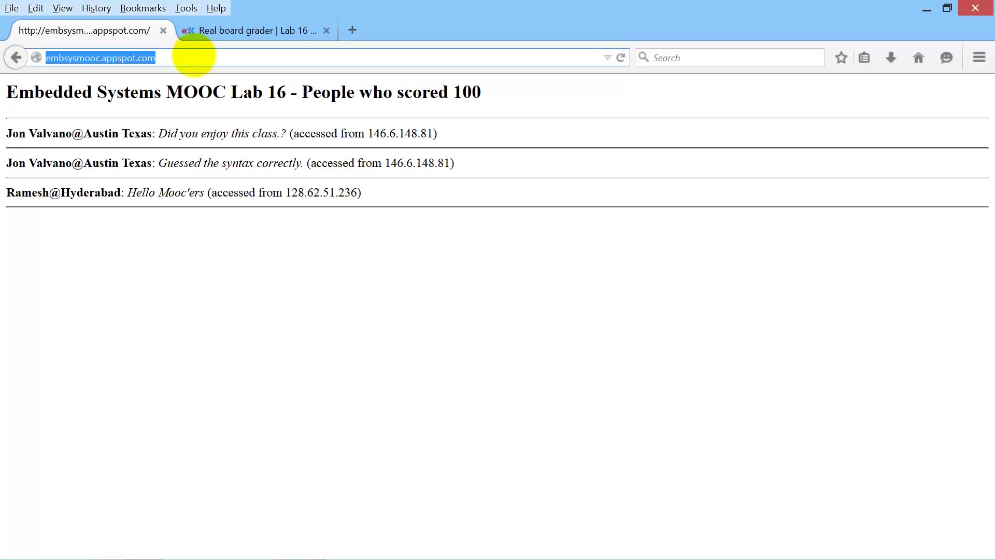
key("Return")
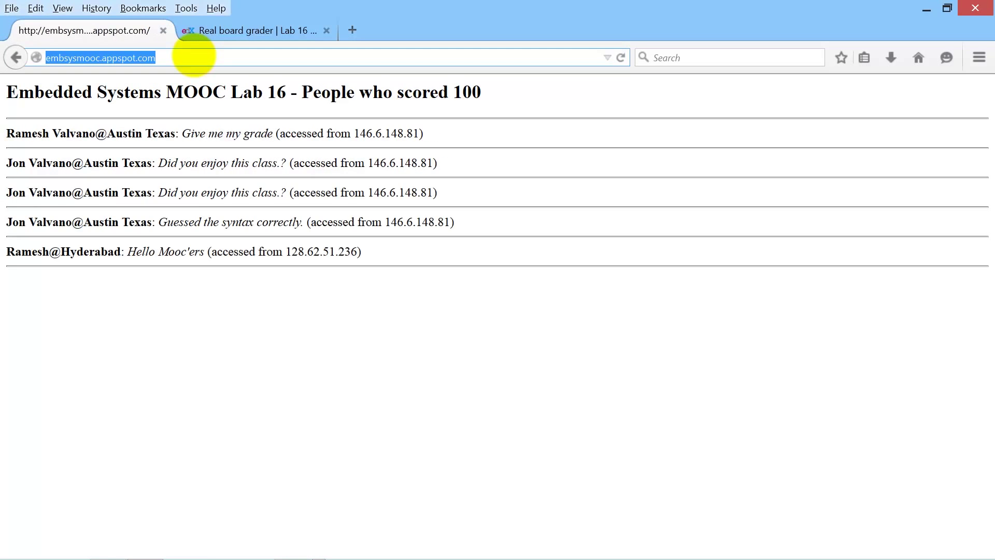
left_click_drag(184, 135, 423, 134)
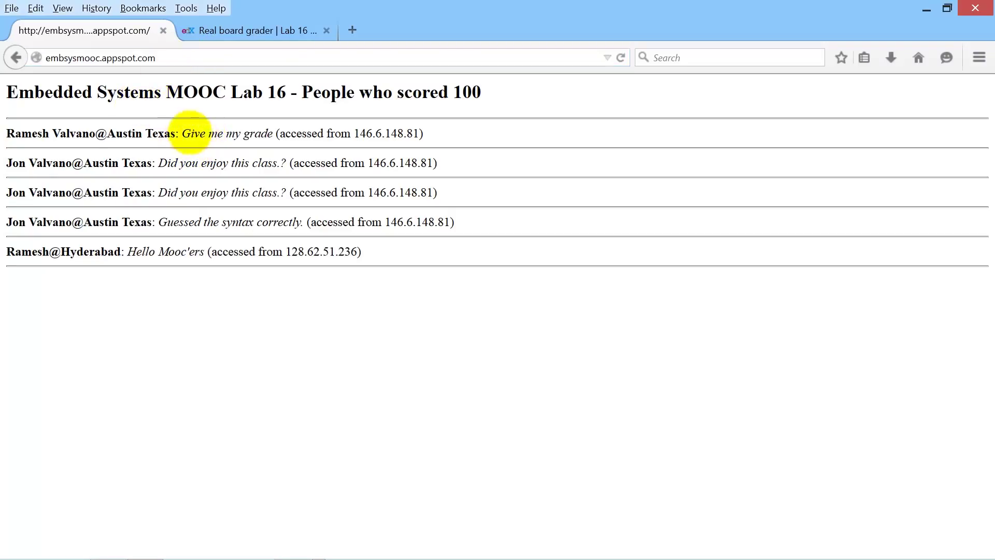
left_click(75, 134)
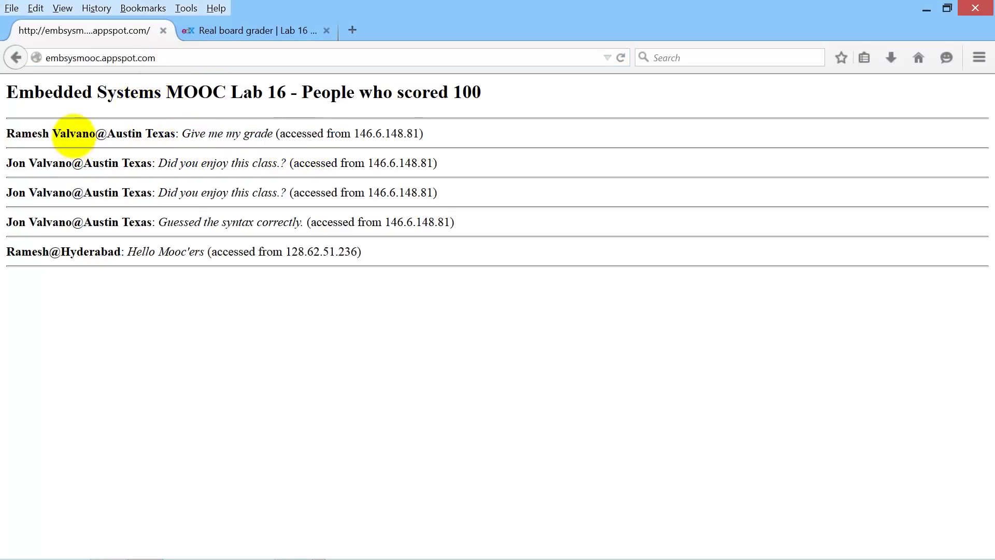